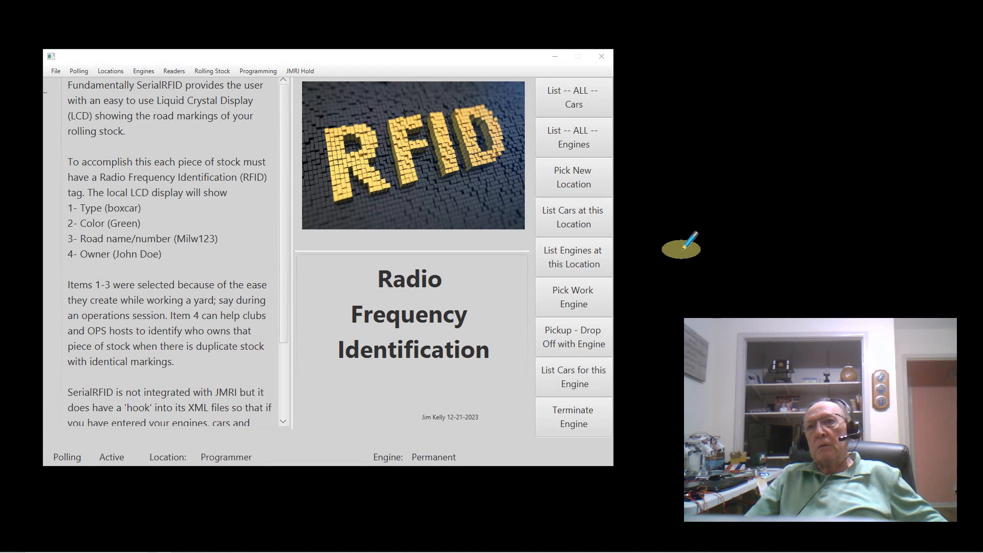
- Open the SerialRFID configuration and enable the Use JMRI option
left_click(55, 71)
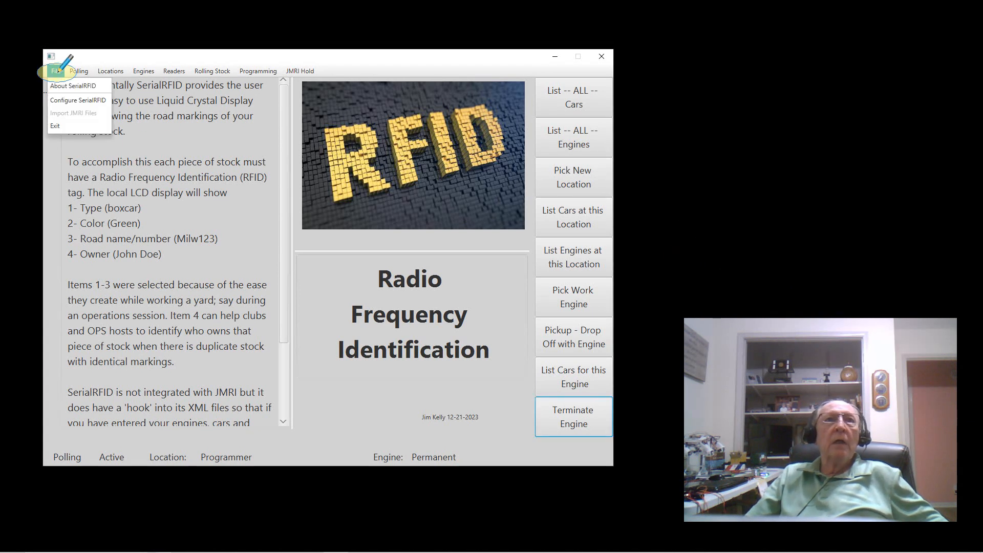
left_click(75, 100)
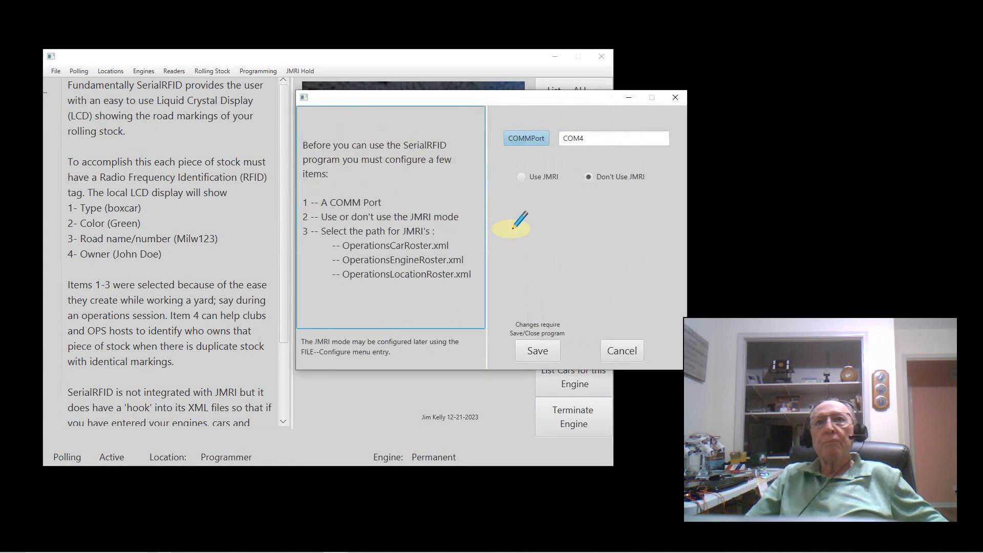
left_click(522, 176)
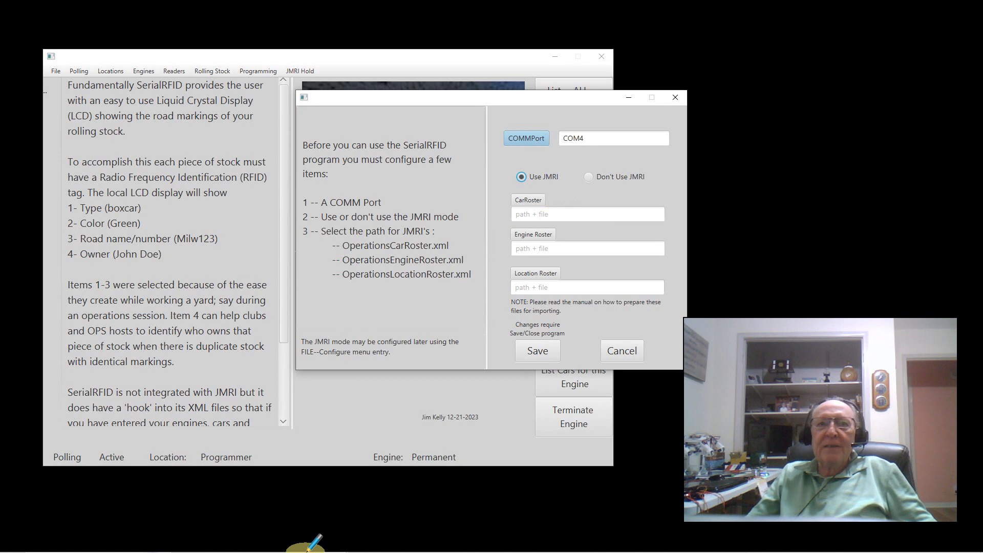
- Switch to File Explorer and examine the roster XML files in the JMRItest folder, moving the window clear of the roster instructions
mouse_move(310, 545)
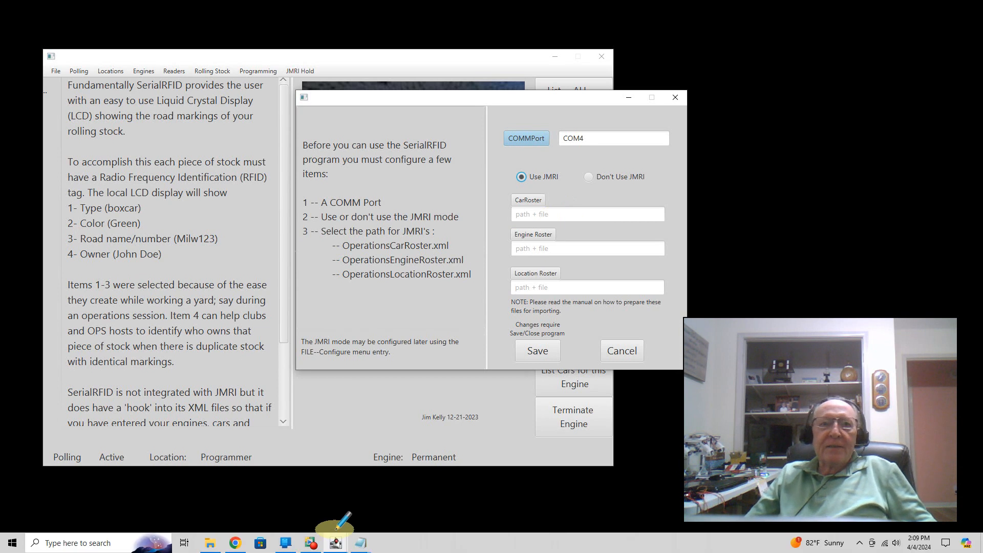
left_click(210, 542)
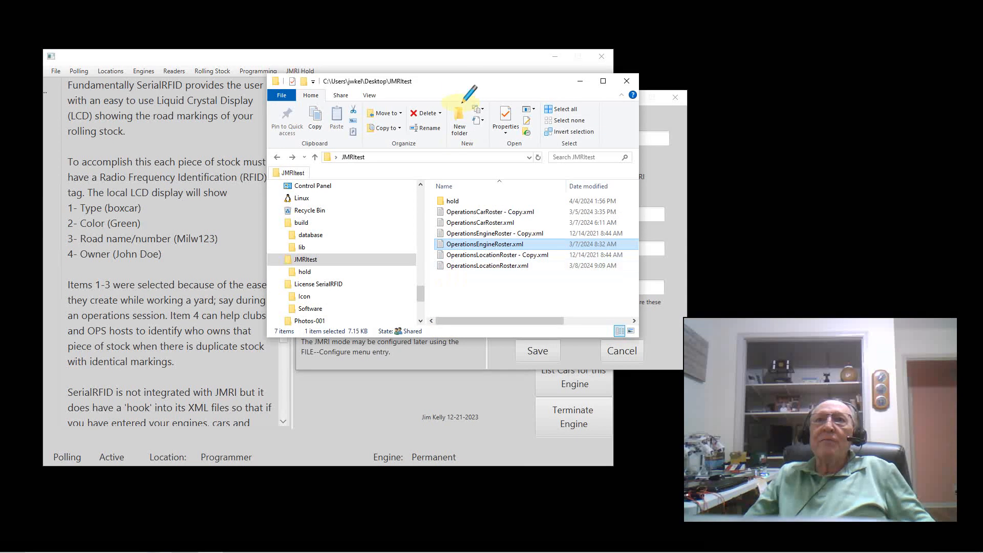
left_click_drag(466, 81, 718, 82)
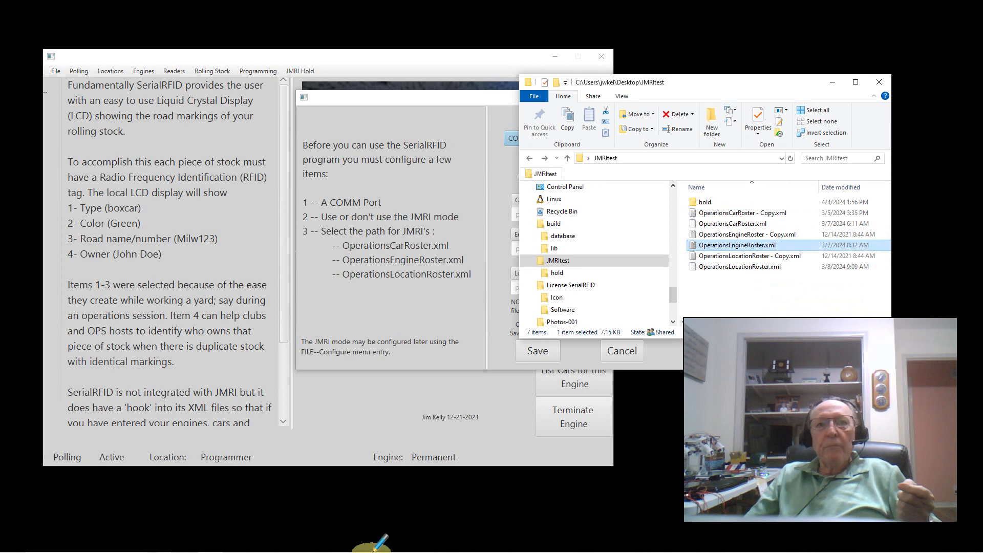
- Switch to OperationsEngineRoster - Copy.xml in Notepad and highlight its whole DOCTYPE line
mouse_move(365, 543)
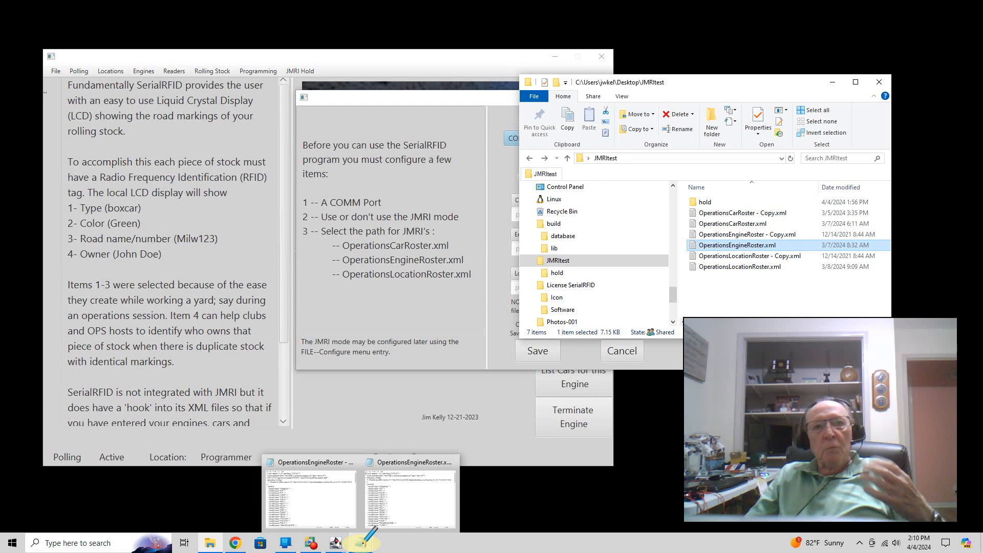
left_click(326, 496)
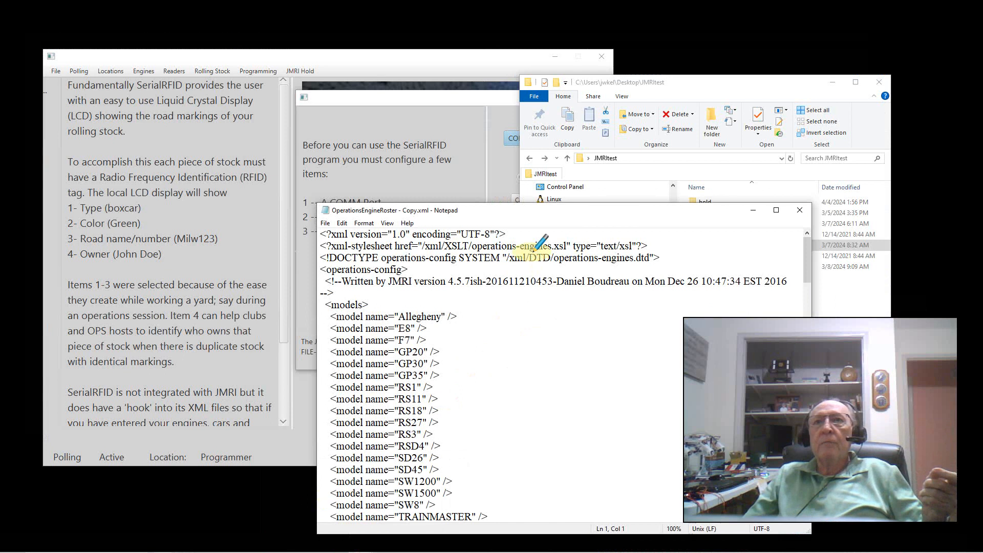
left_click_drag(564, 209, 386, 151)
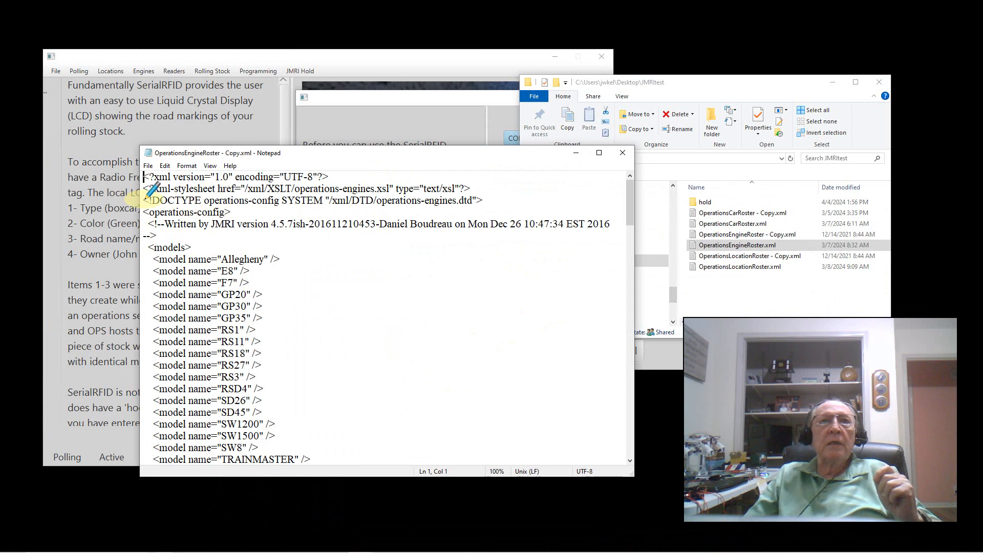
left_click_drag(144, 200, 504, 199)
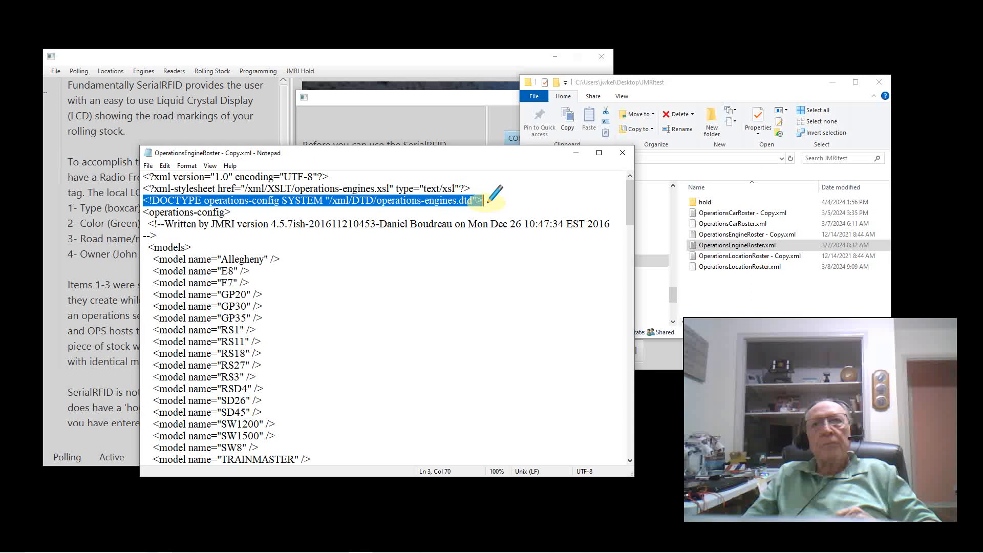
- Compare the opening lines of OperationsEngineRoster.xml with the copy, then close both Notepad files and the JMRItest folder window
mouse_move(358, 534)
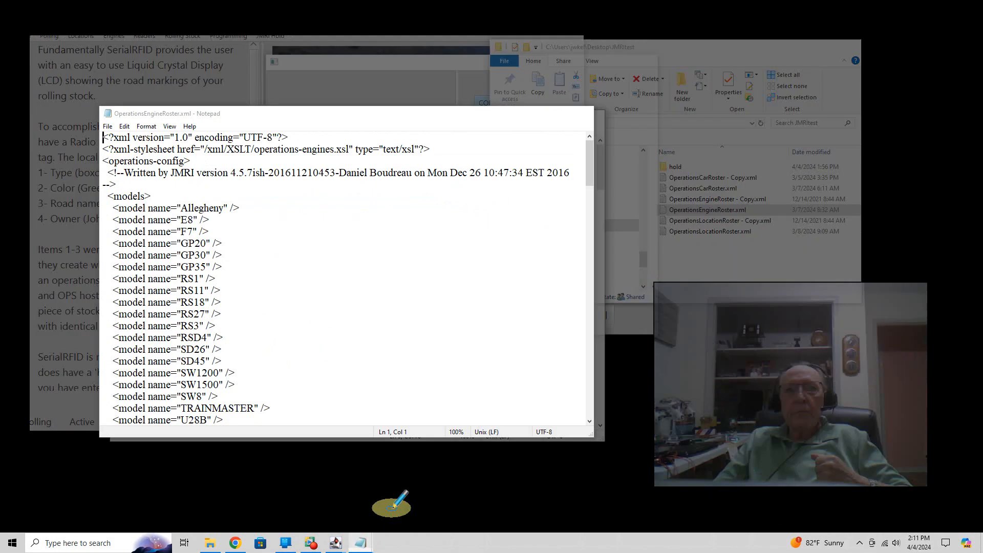
left_click(405, 499)
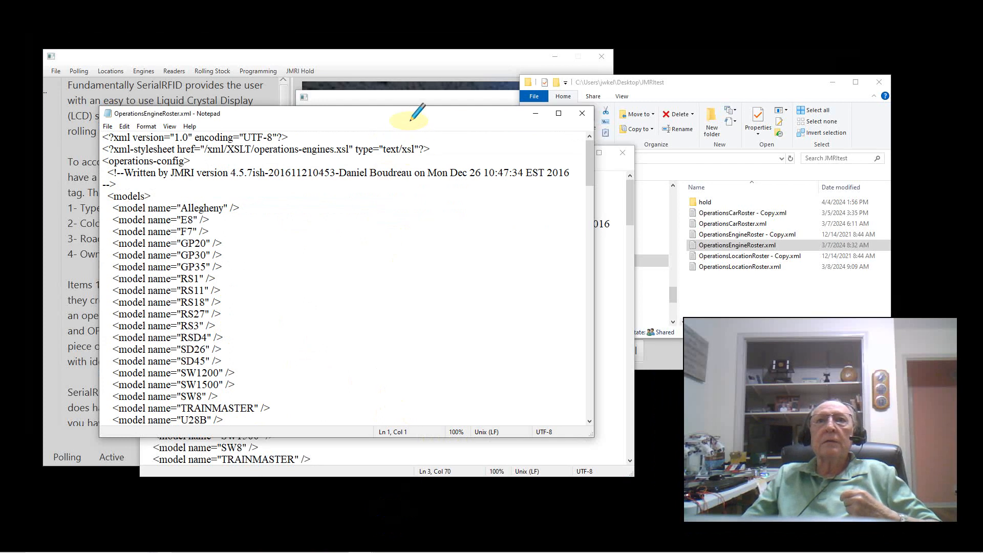
left_click_drag(406, 111, 392, 215)
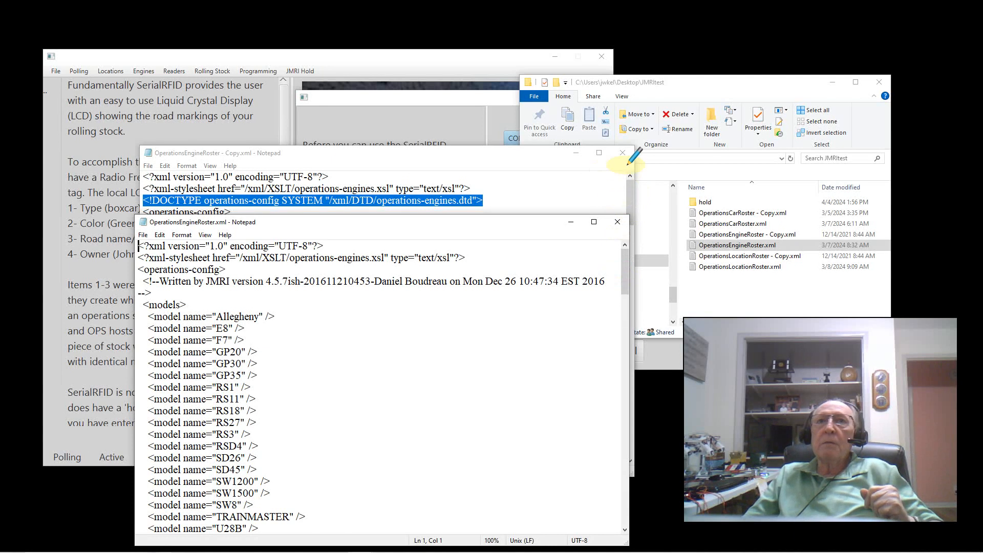
left_click(618, 221)
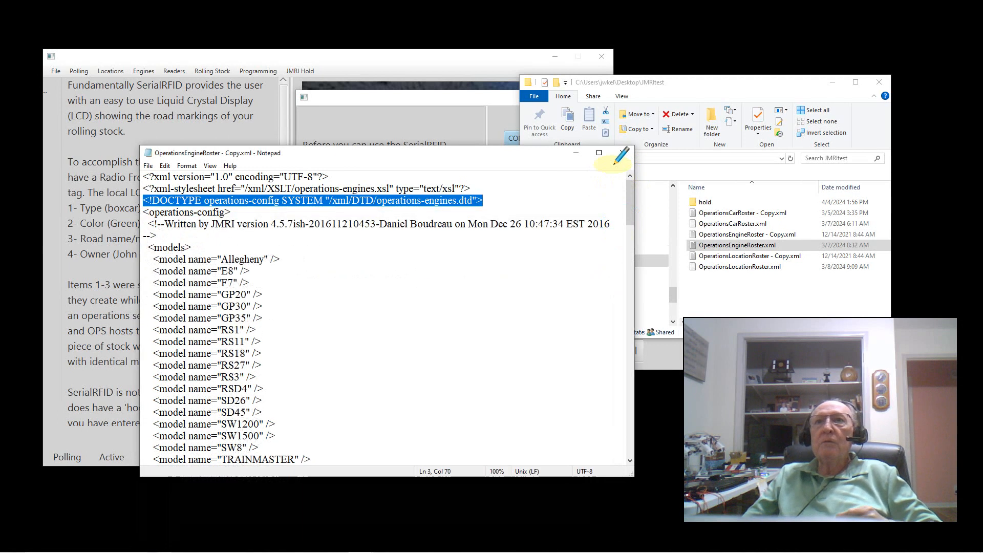
left_click(623, 153)
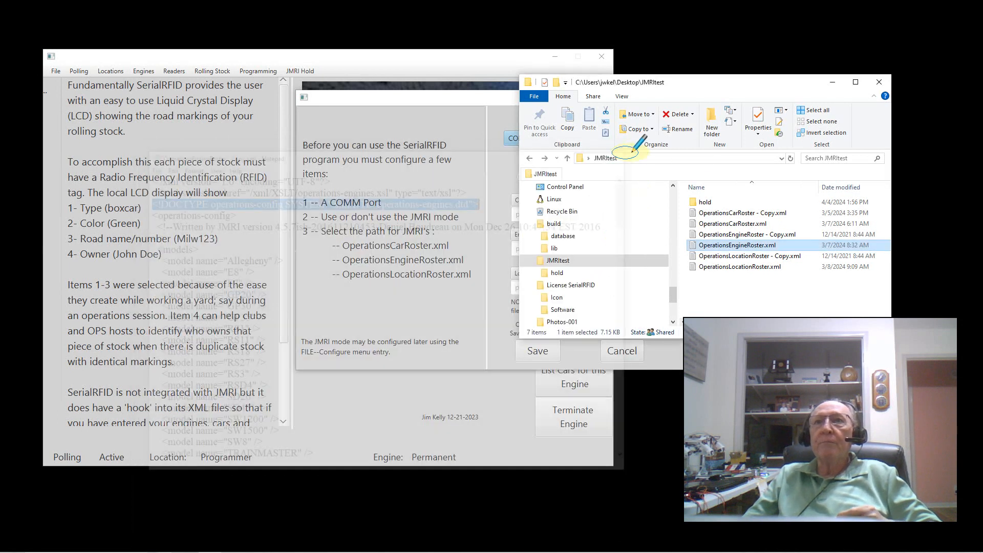
left_click(879, 81)
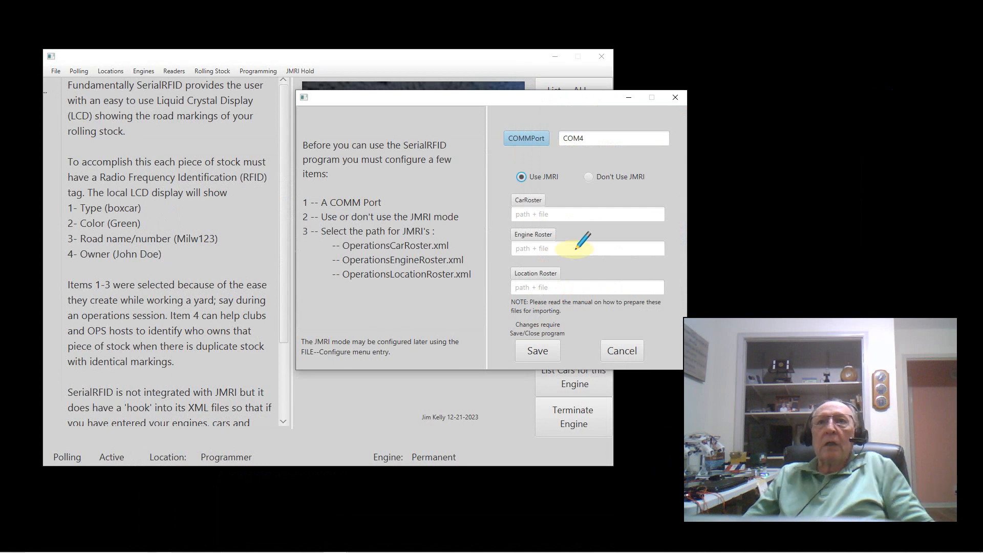
- Set the Car Roster path to OperationsCarRoster.xml in the JMRItest folder on the Desktop
left_click(529, 199)
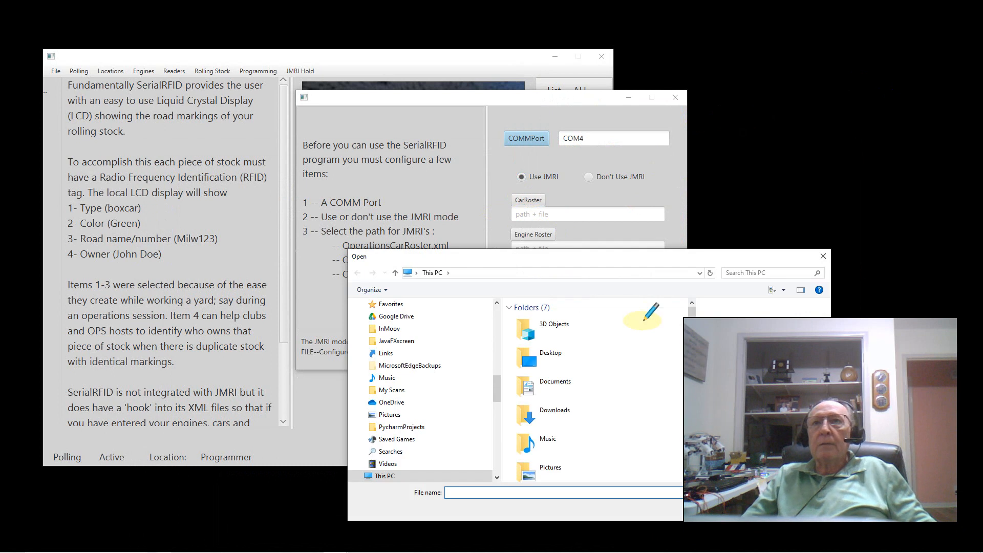
left_click_drag(616, 259, 380, 145)
left_click(307, 247)
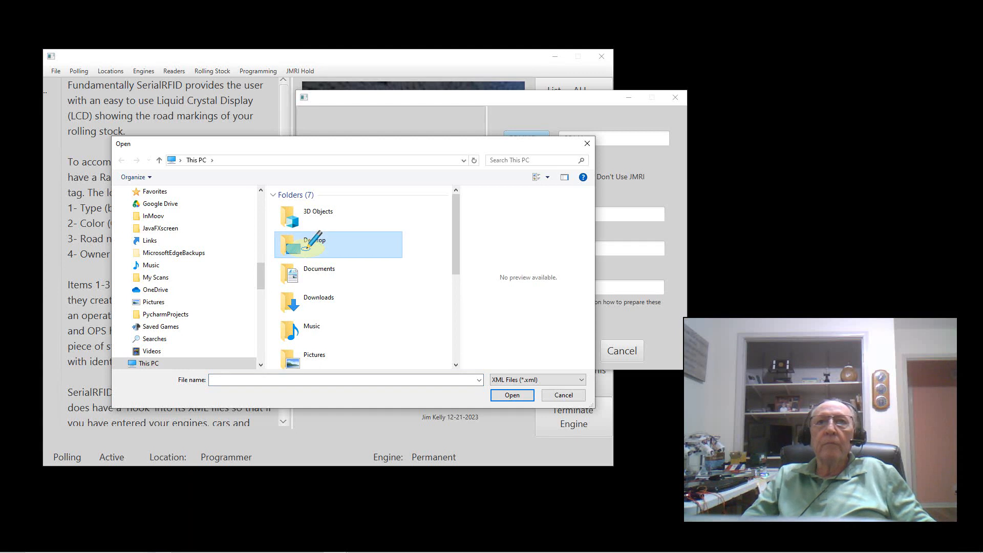
double_click(307, 247)
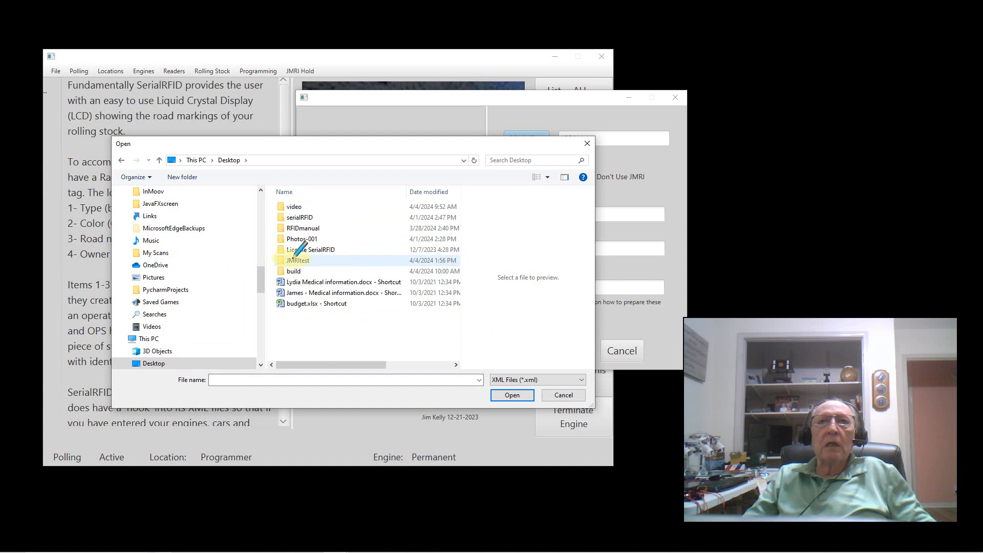
double_click(297, 259)
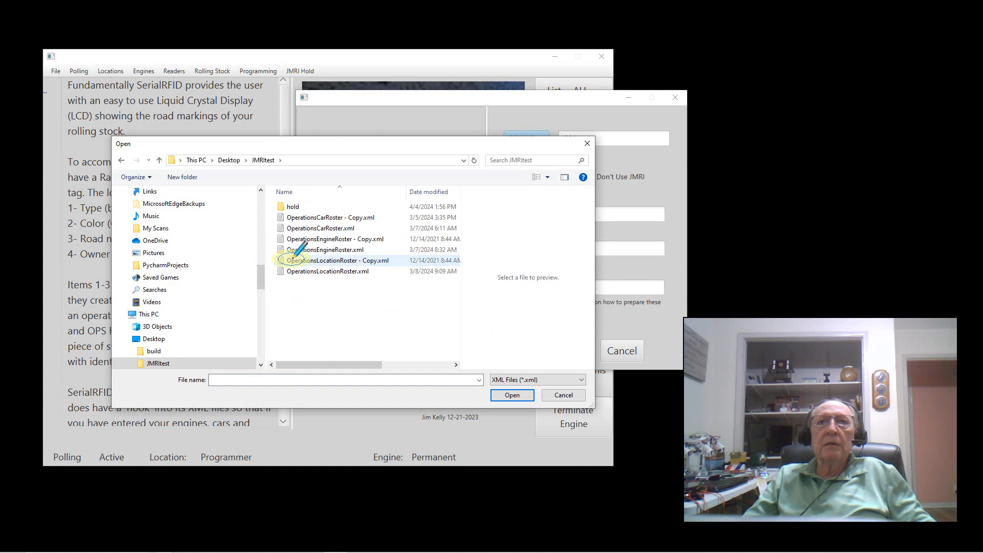
left_click(320, 228)
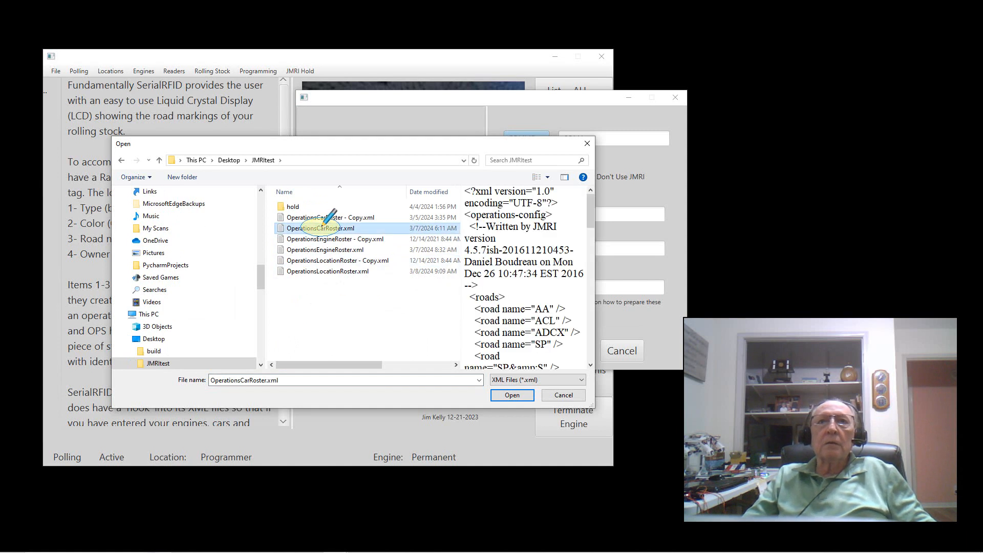
left_click(512, 395)
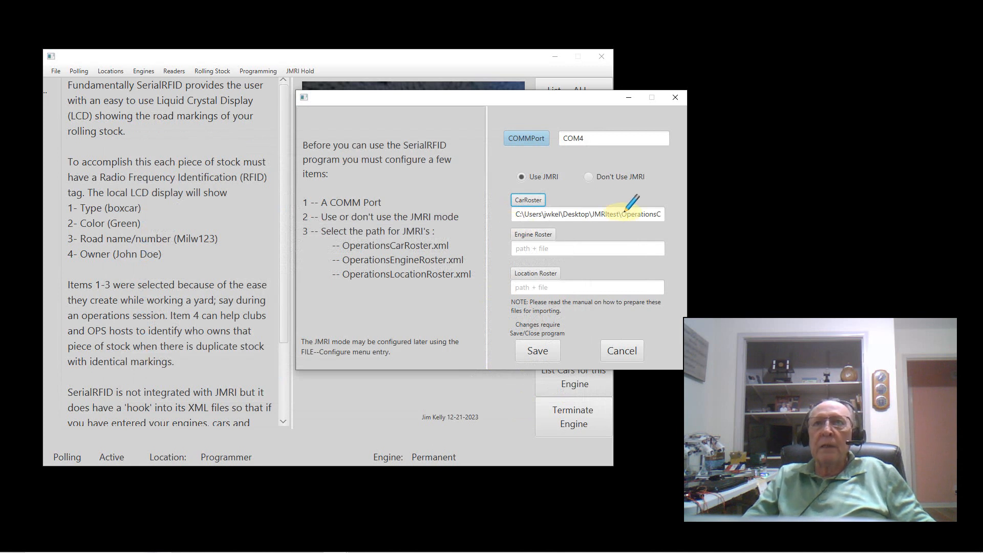
- Set the Engine Roster path to OperationsEngineRoster.xml in the Desktop's JMRItest folder
left_click(533, 234)
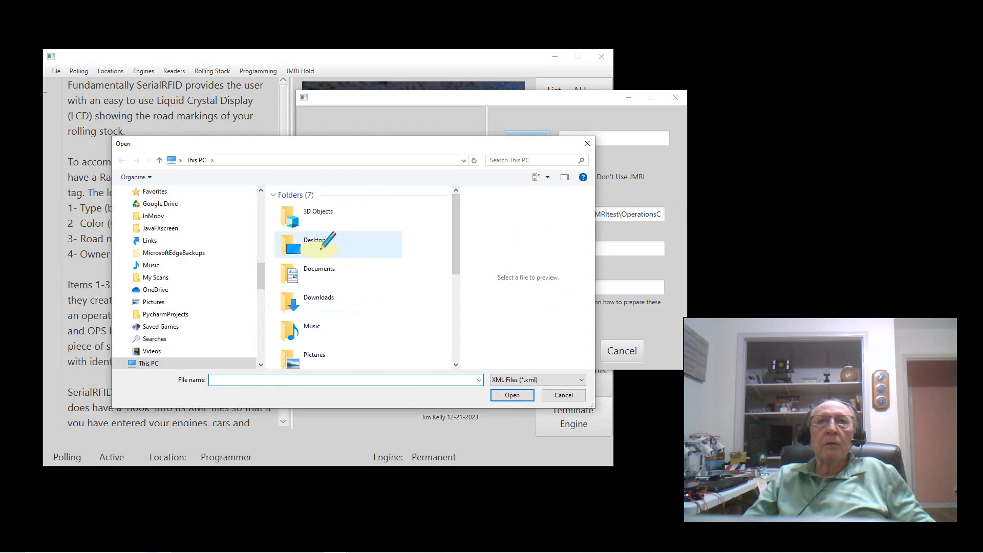
double_click(314, 188)
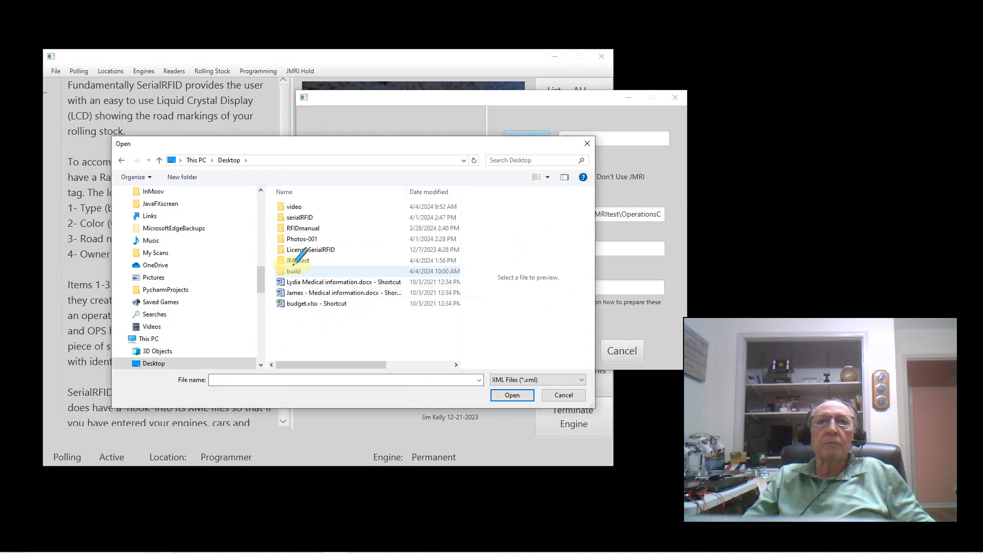
left_click(297, 260)
double_click(299, 260)
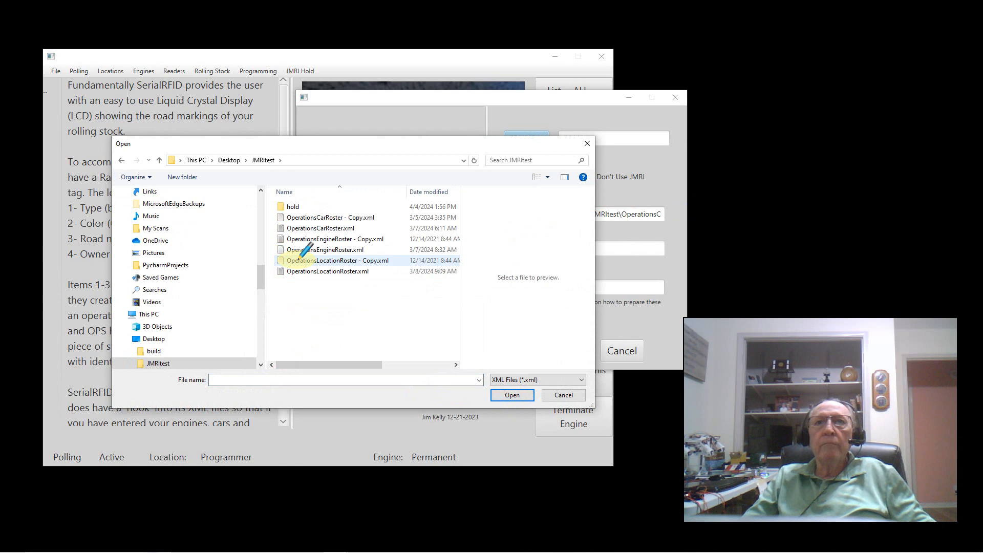
left_click(327, 249)
left_click(510, 394)
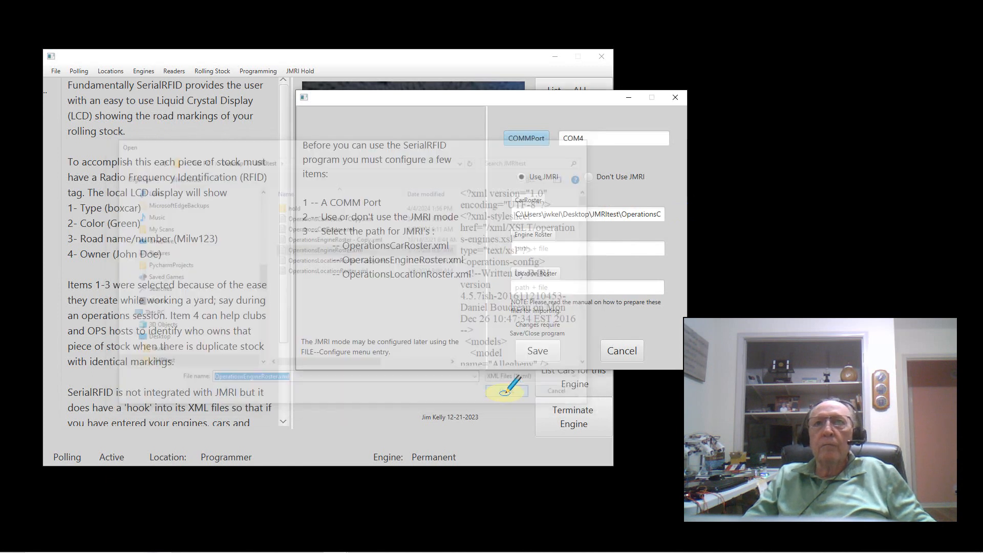
- Set the Location Roster path to OperationsLocationRoster.xml in the Desktop's JMRItest folder and save the configuration
left_click(526, 267)
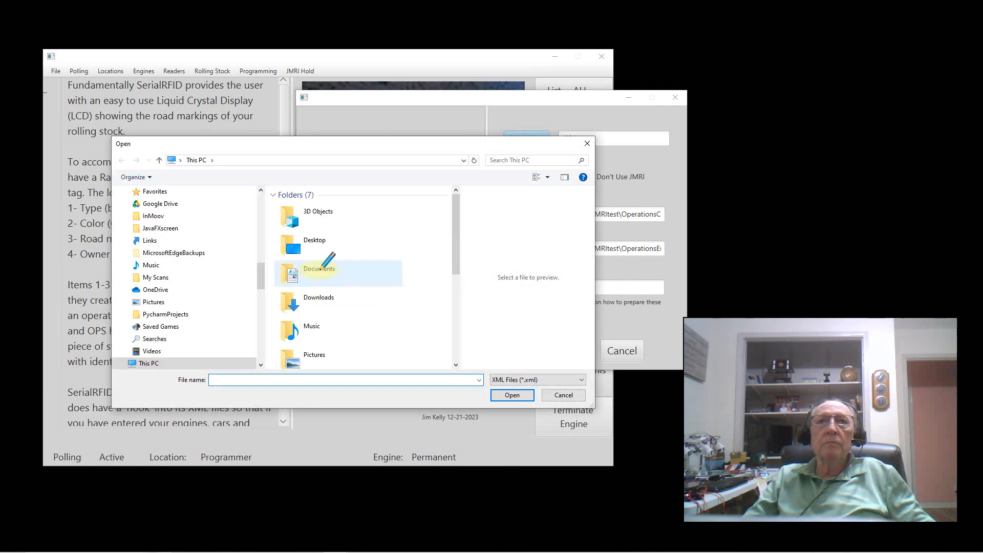
double_click(314, 241)
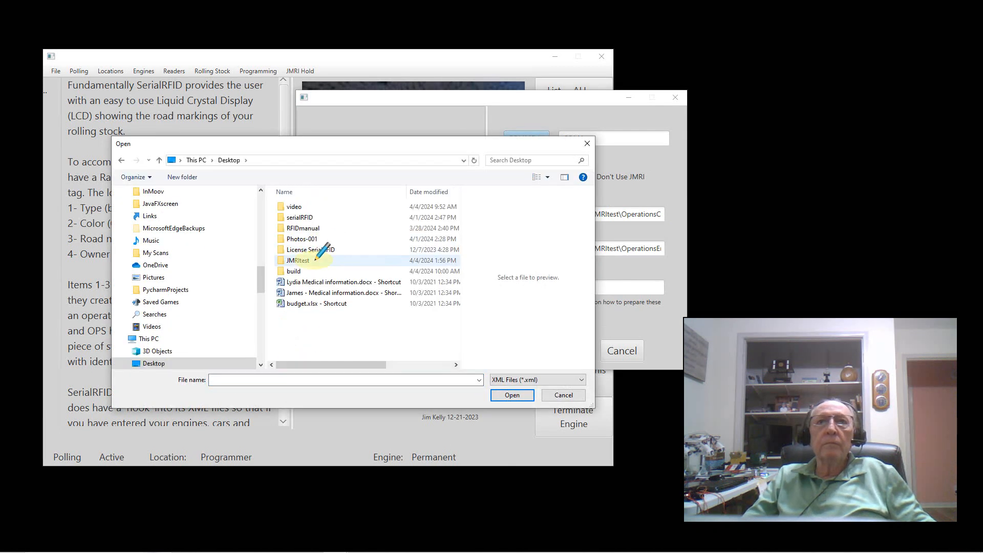
left_click(313, 260)
double_click(313, 261)
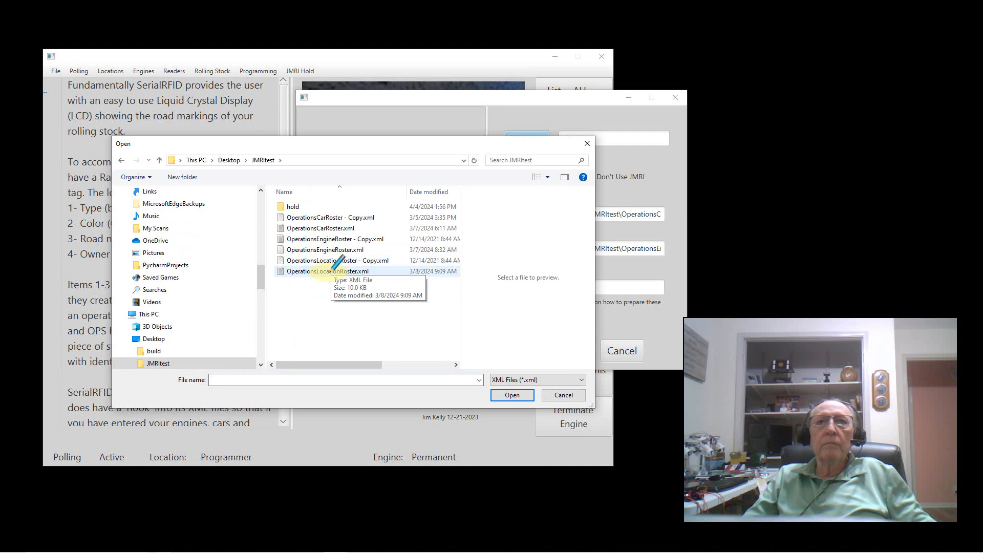
left_click(329, 272)
left_click(507, 395)
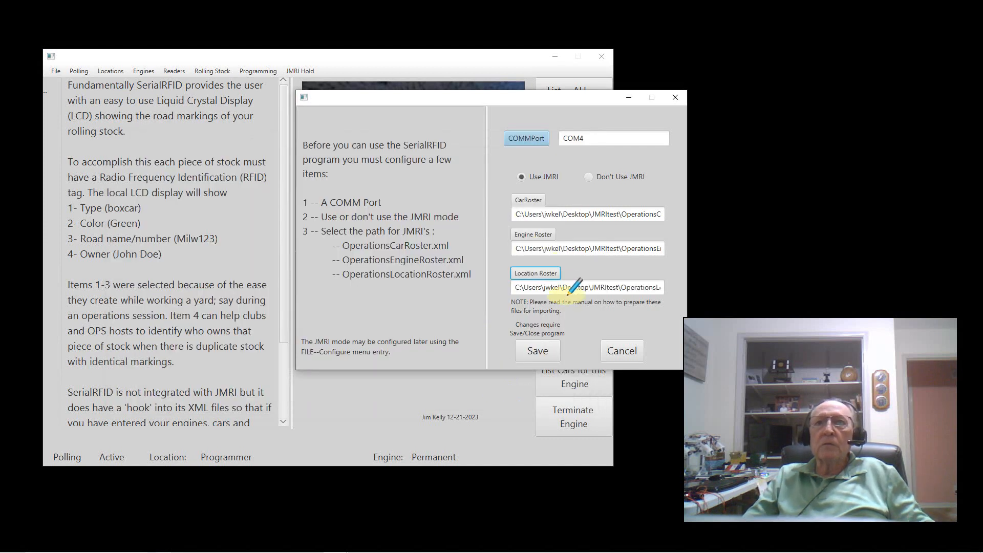
left_click(539, 351)
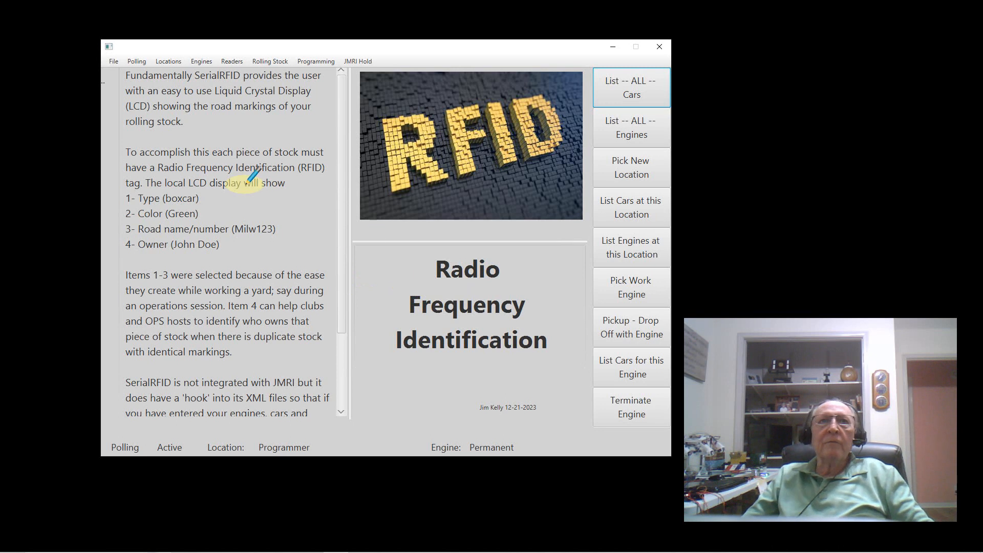
- Reopen the SerialRFID configuration to check the JMRI mode and the three roster paths, then leave it without changes
left_click(117, 60)
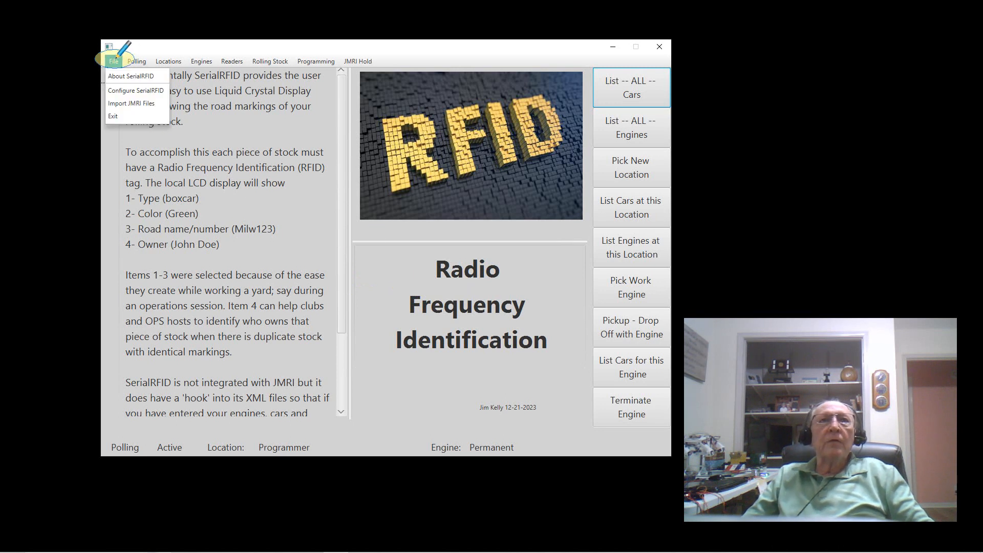
left_click(126, 89)
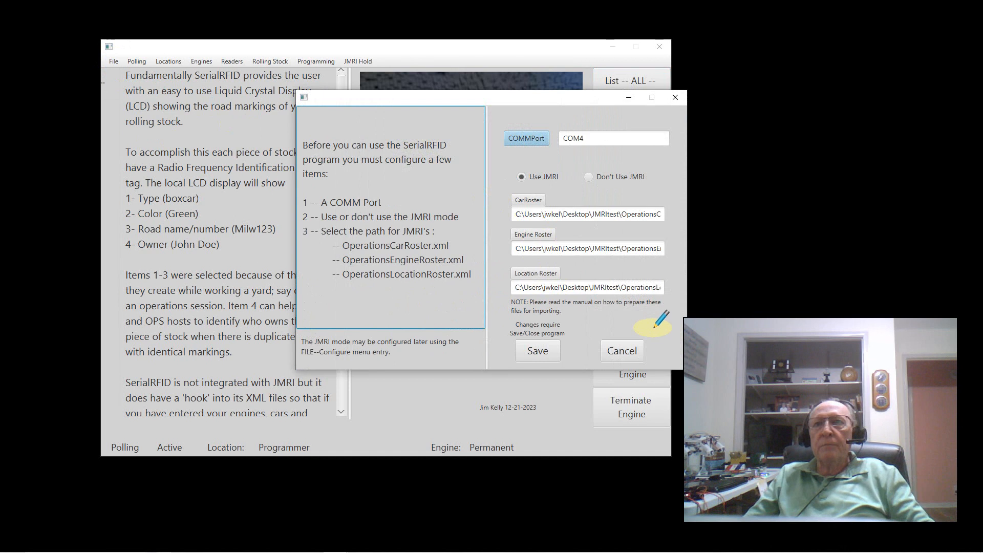
left_click(621, 350)
- Import only the cars from the JMRI files into the JMRI hold
left_click(114, 60)
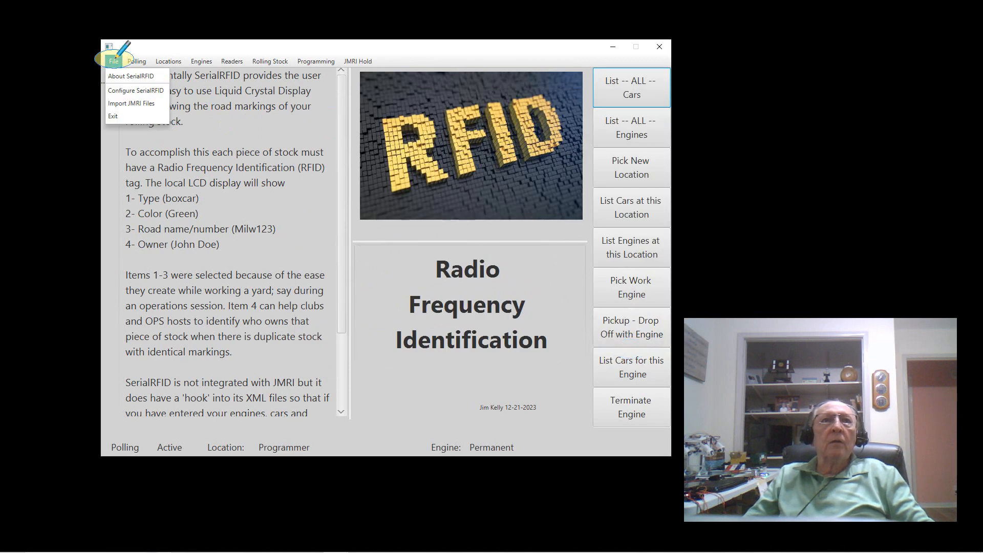
left_click(134, 103)
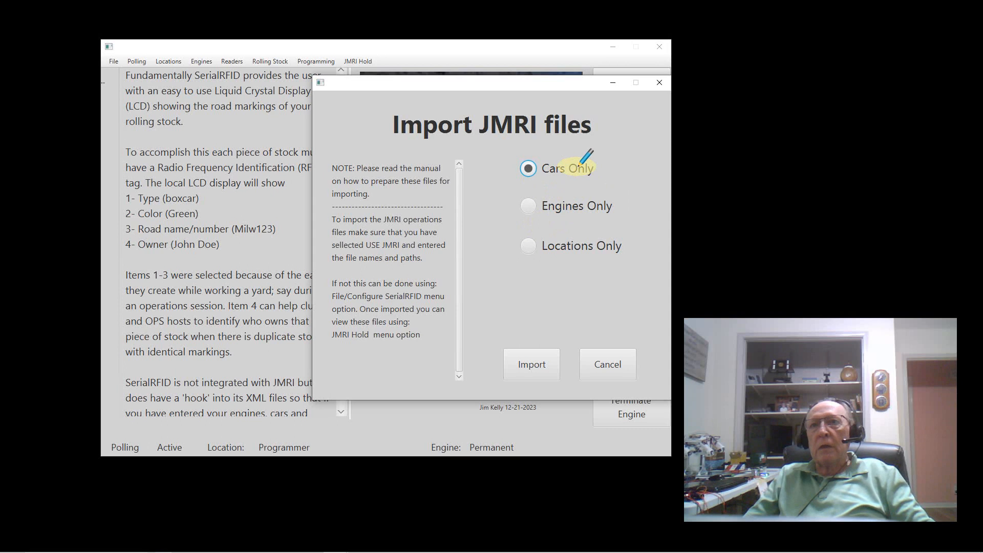
left_click(533, 365)
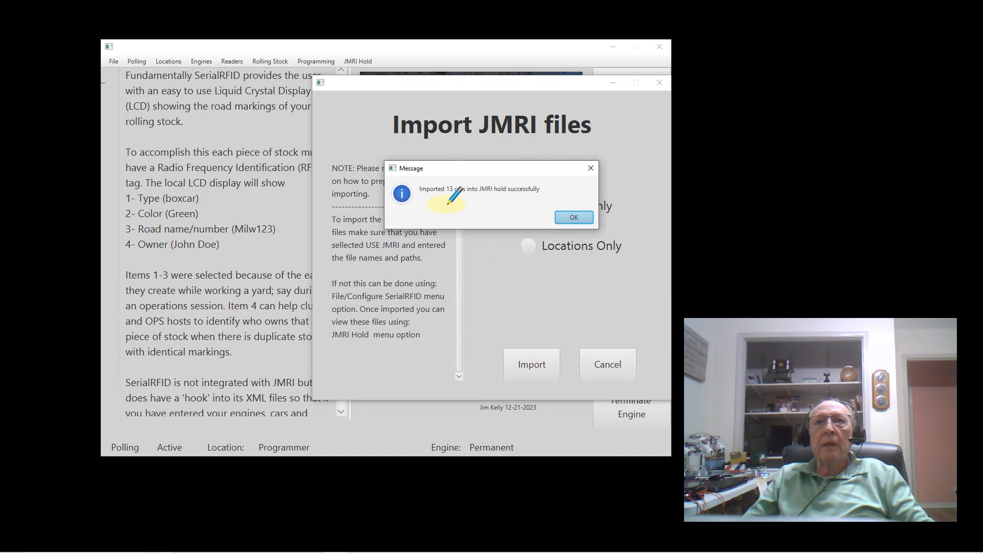
left_click(579, 216)
- Import only the engines from the JMRI files into the JMRI hold, continuing past any errors
left_click(529, 205)
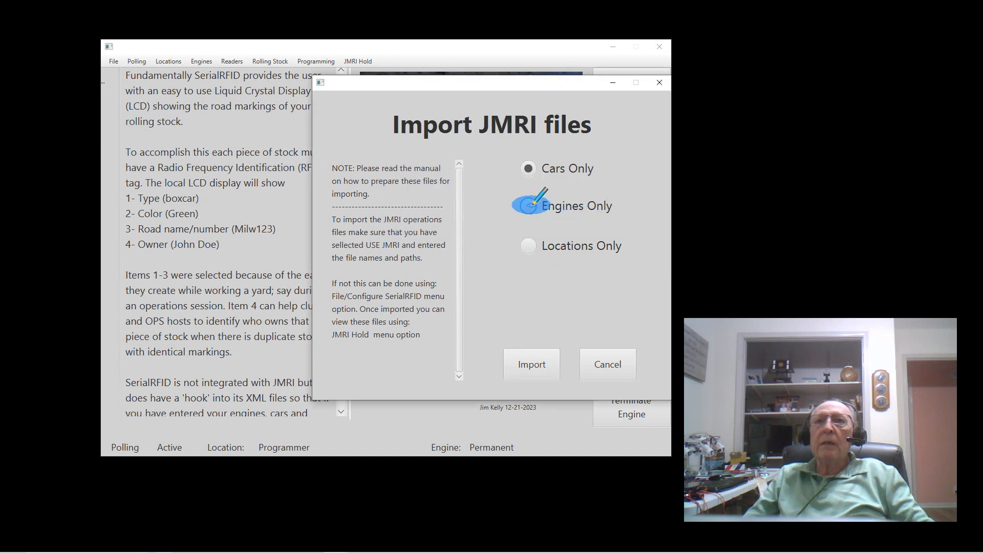
left_click(530, 361)
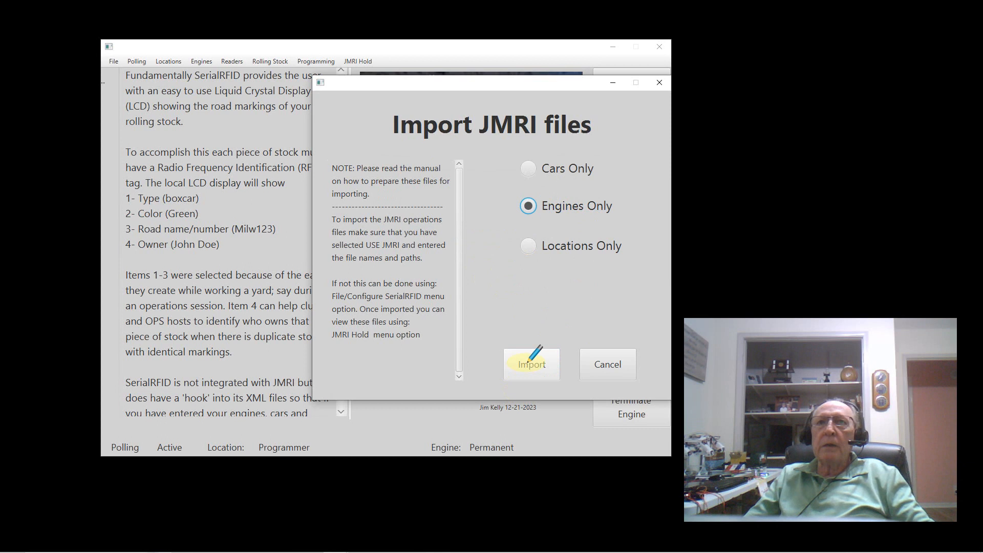
left_click(529, 361)
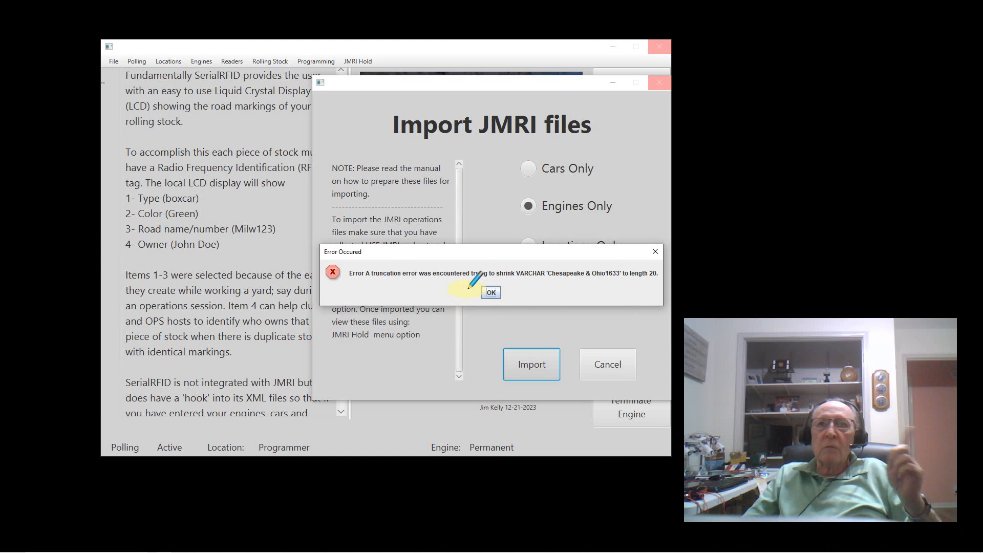
left_click(493, 291)
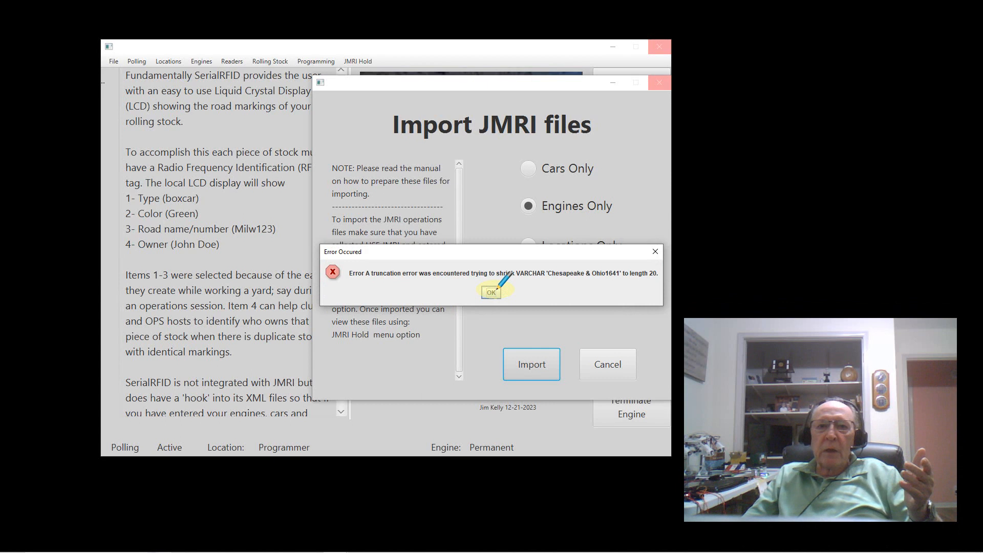
left_click(495, 291)
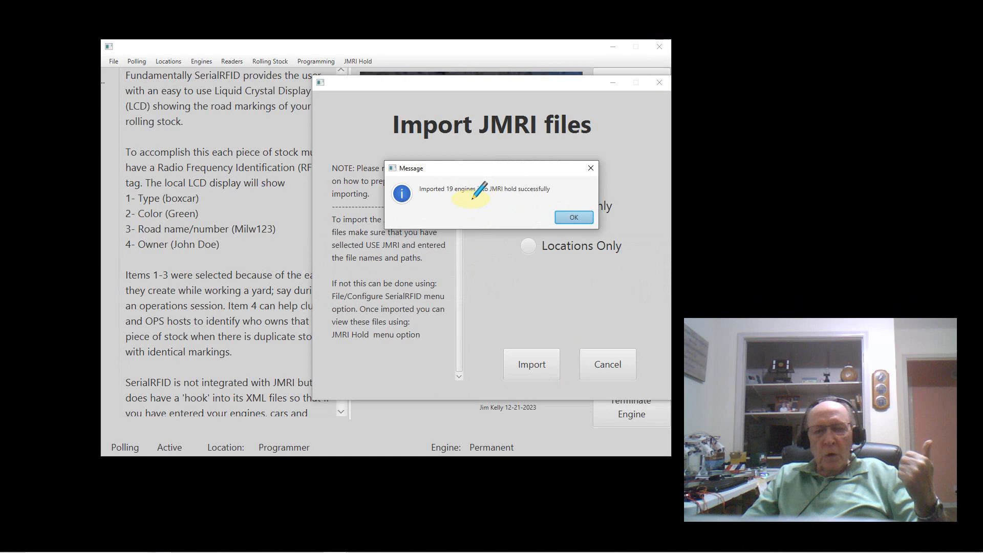
left_click(574, 216)
- Import only the locations from the JMRI files into the JMRI hold and leave the import window
left_click(528, 244)
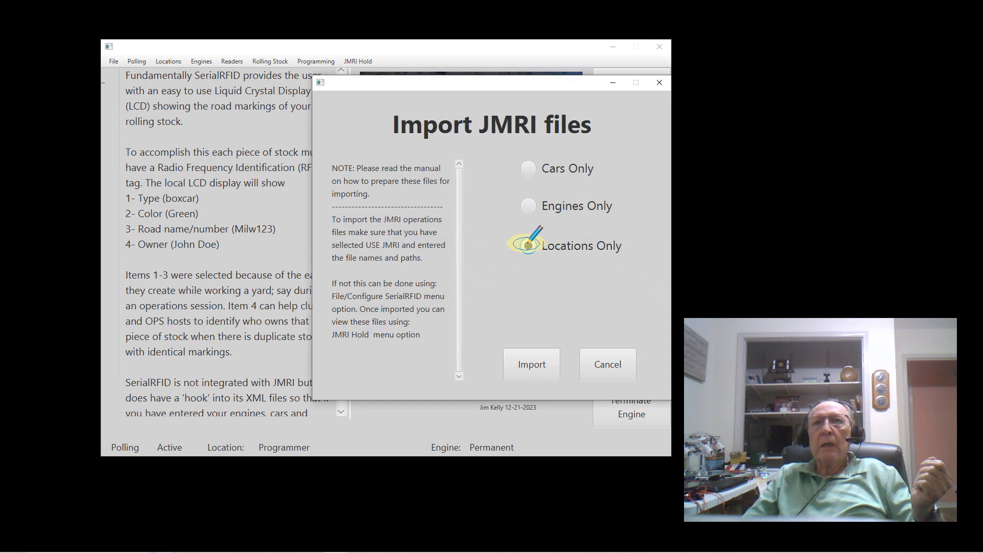
left_click(538, 359)
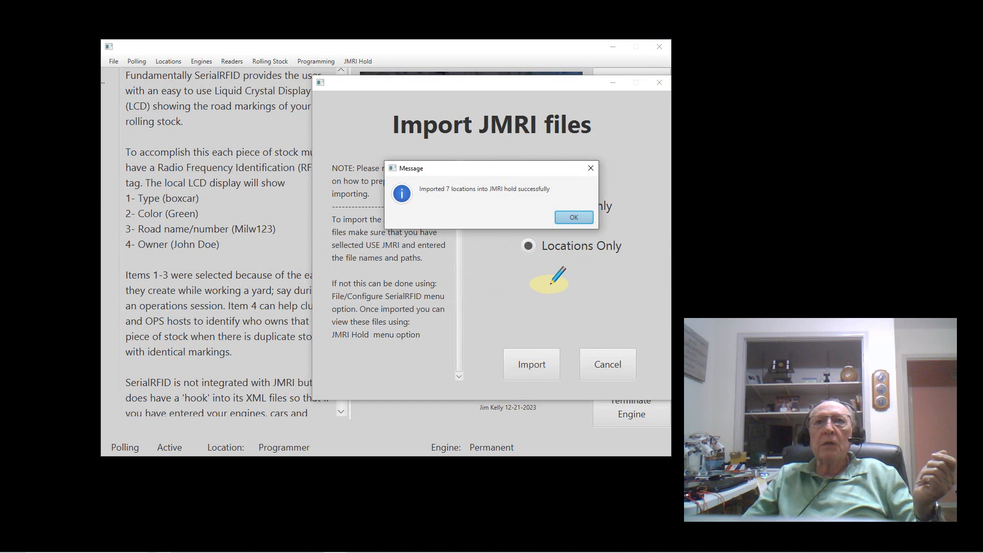
left_click(574, 216)
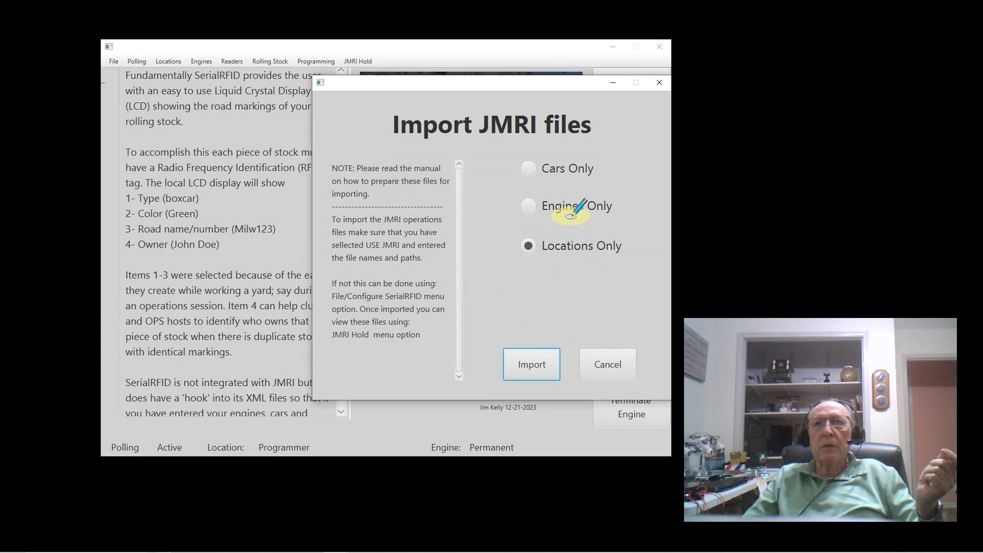
left_click(611, 360)
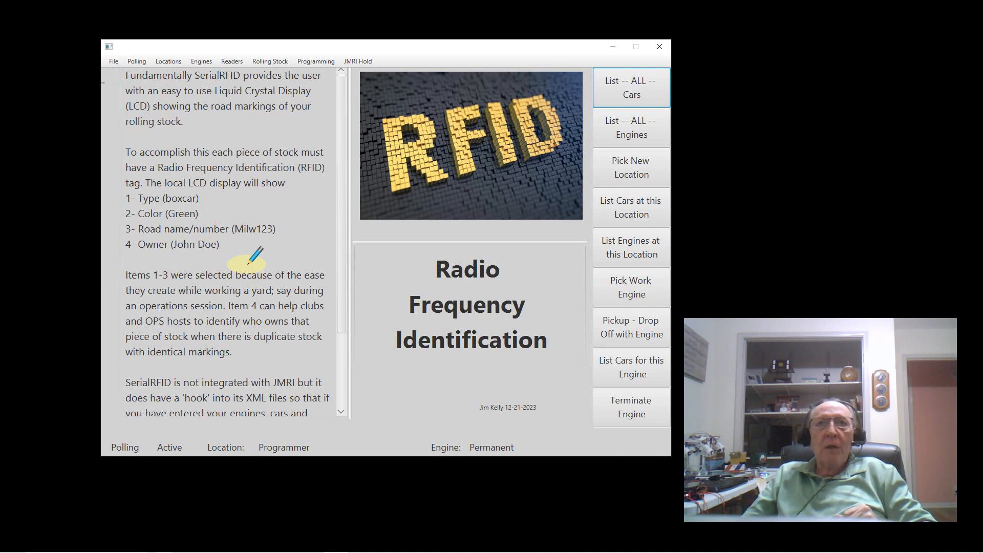
- Review the list of JMRI cars on hold and leave it without deleting any car
left_click(359, 61)
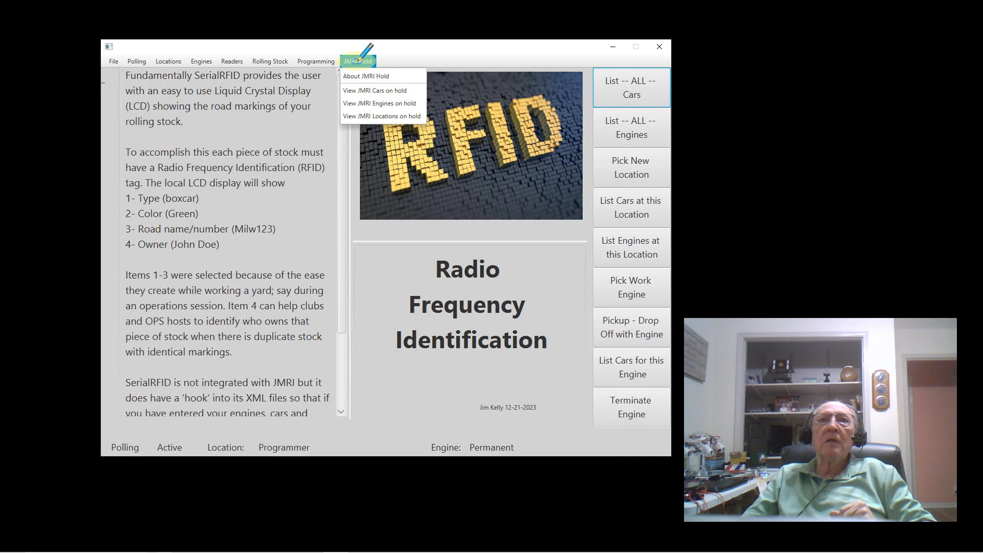
left_click(375, 87)
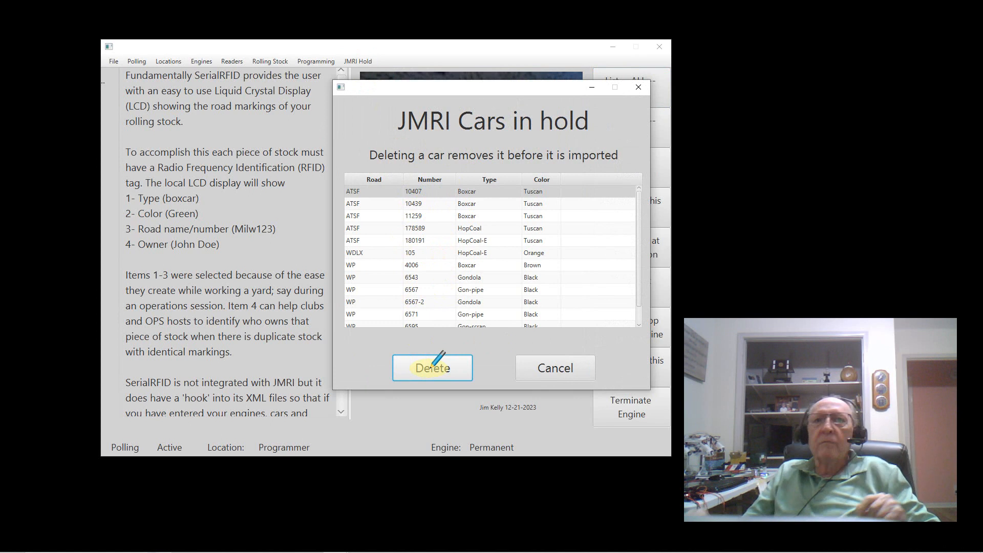
left_click(555, 366)
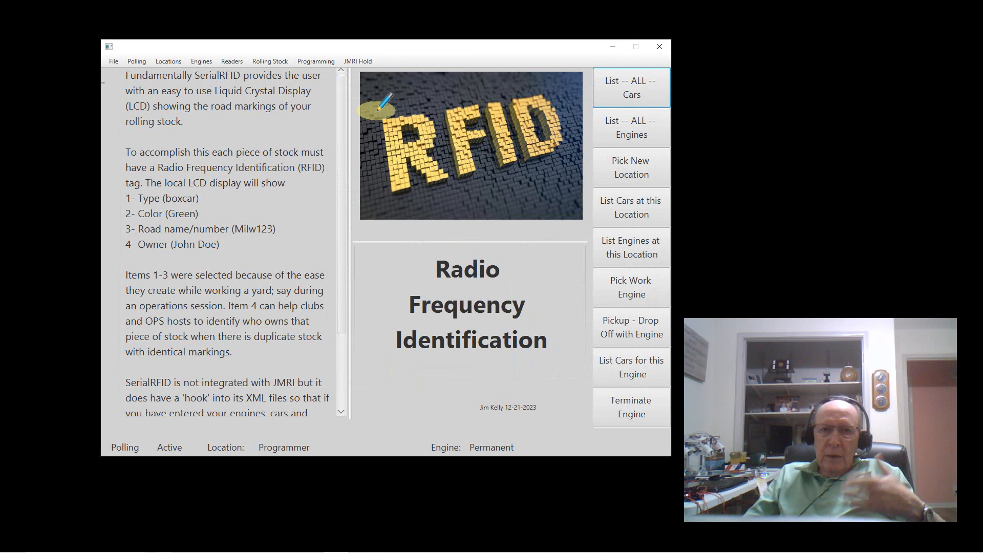
- Open the entry form for adding the ATSF 10407 boxcar from the JMRI car hold to the database
left_click(317, 58)
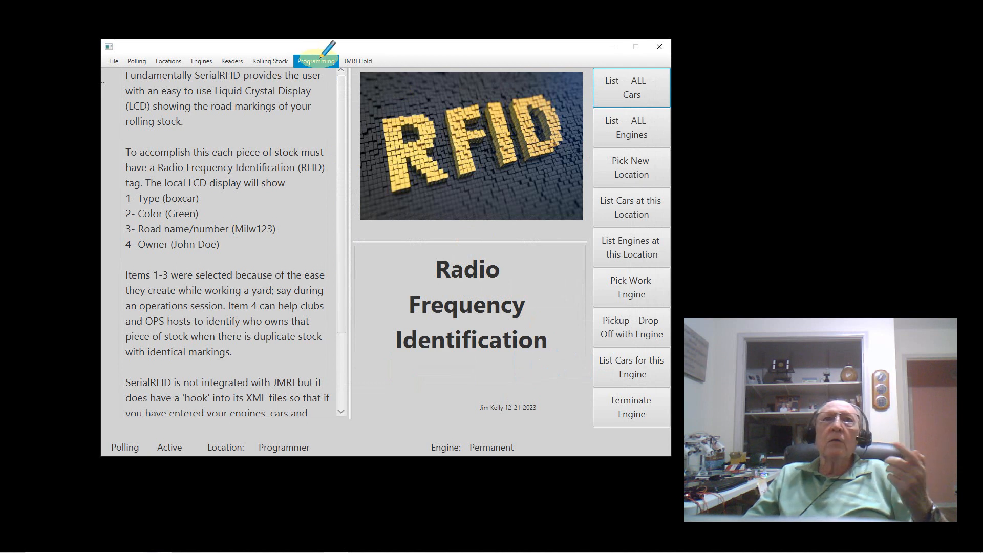
left_click(321, 57)
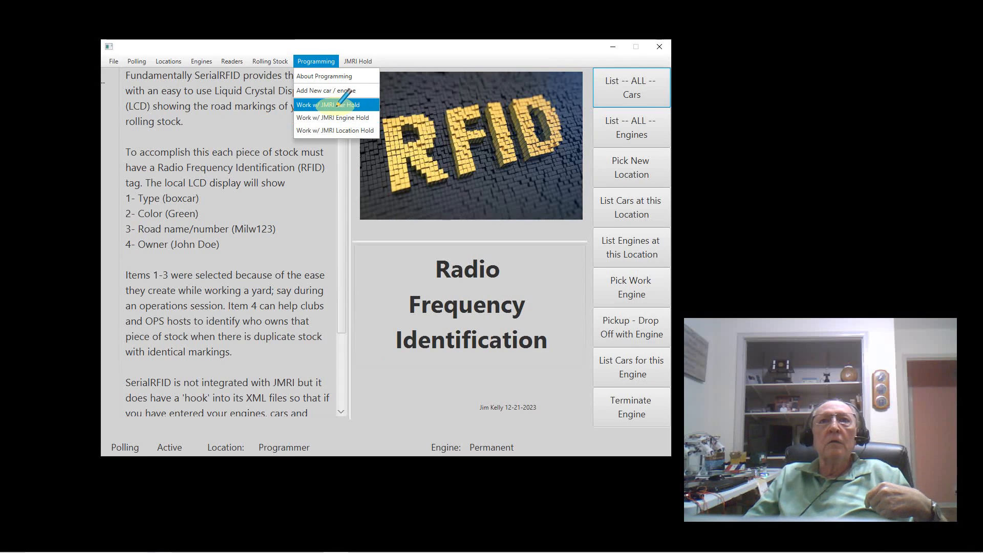
left_click(345, 104)
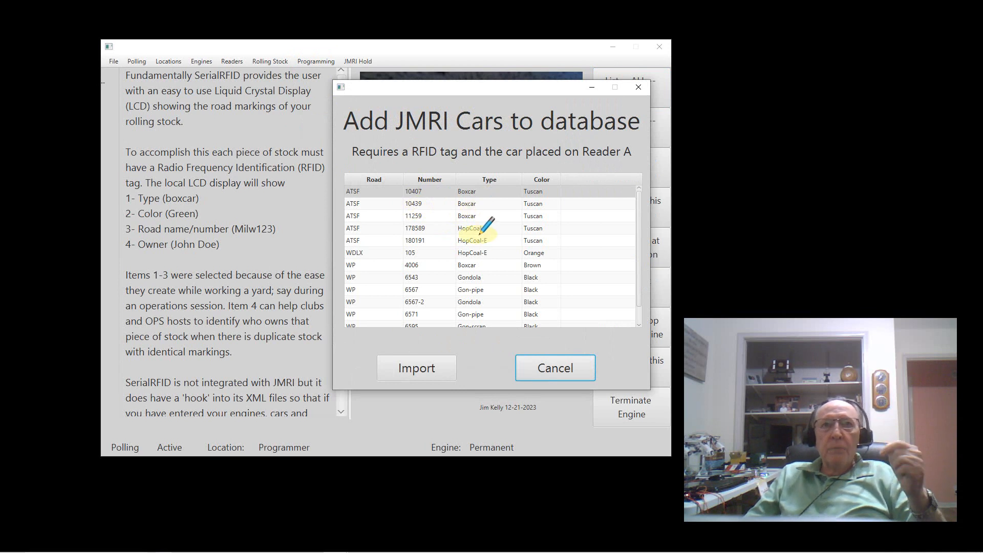
left_click(418, 191)
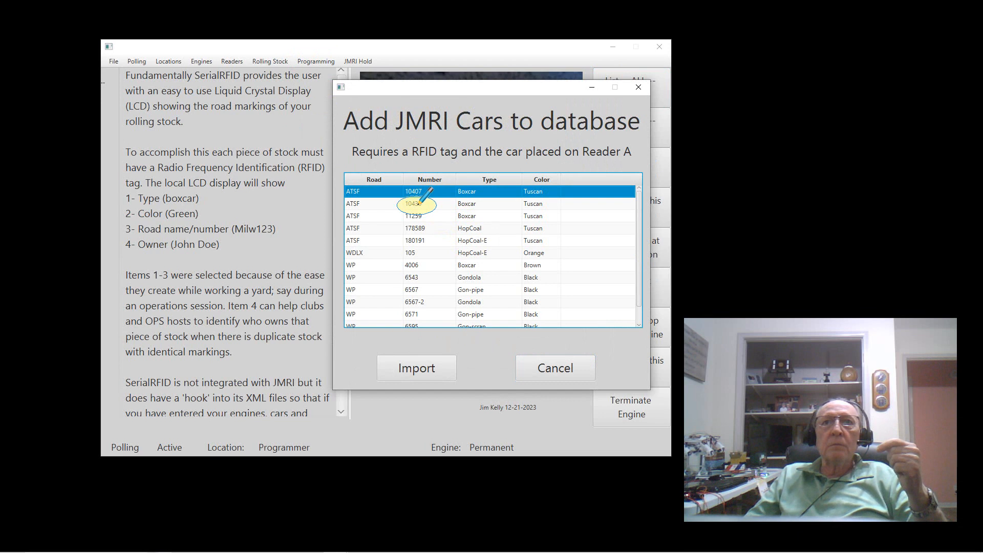
left_click(432, 366)
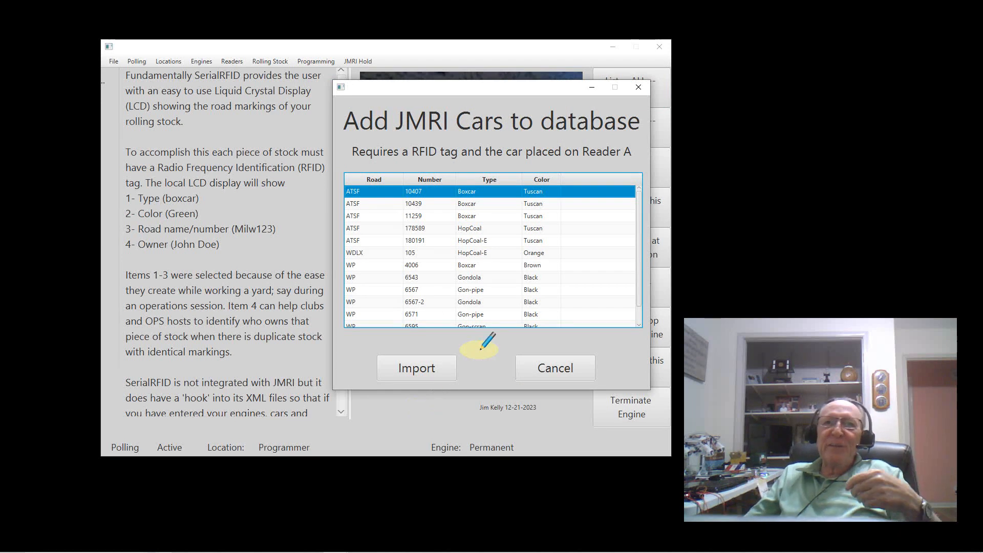
left_click(425, 353)
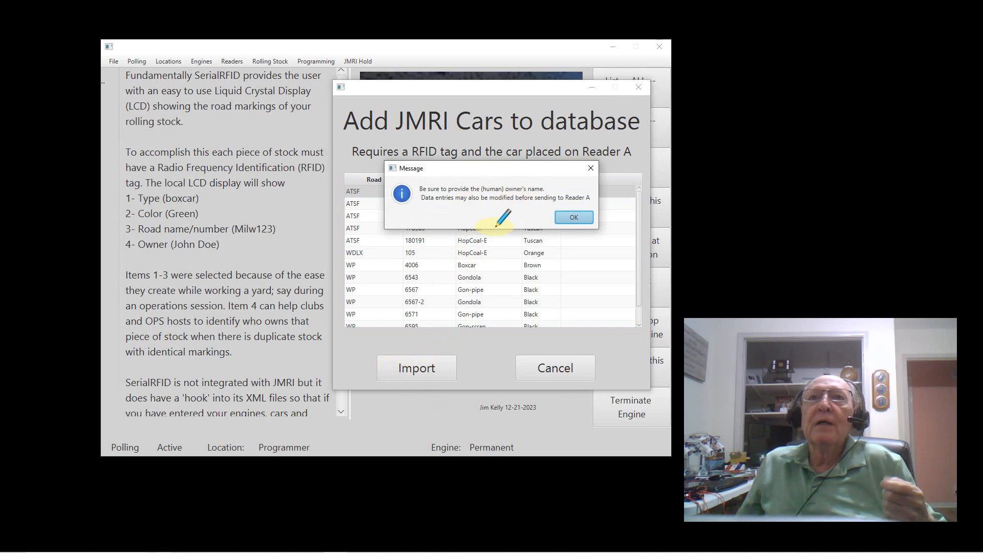
left_click(575, 216)
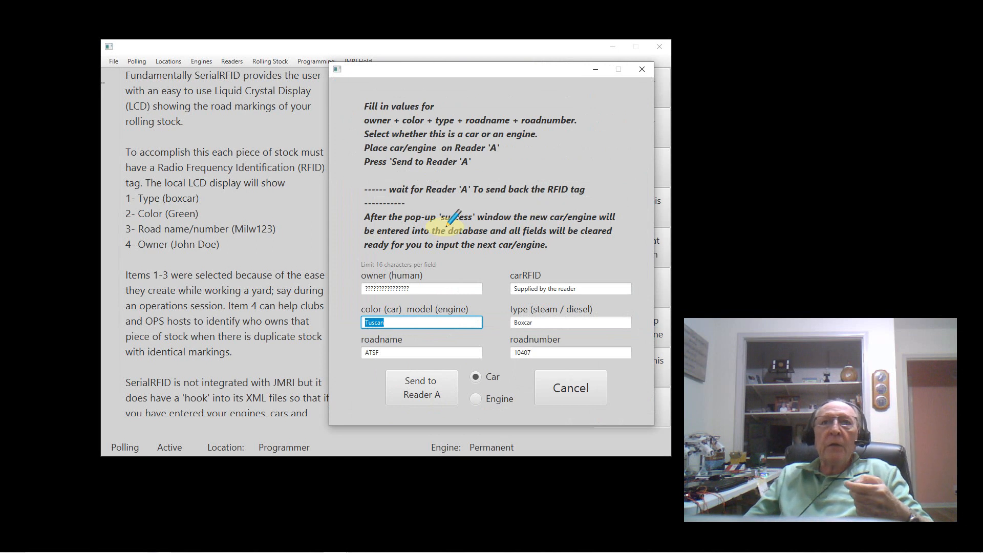
- Review the boxcar's owner and RFID fields and leave the form and car list without sending anything to Reader A
left_click(426, 284)
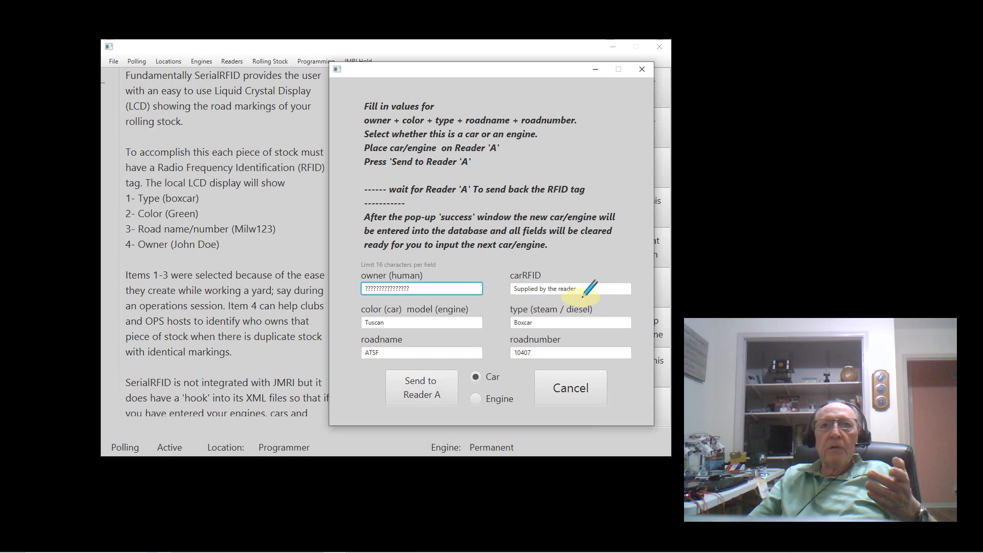
left_click(582, 381)
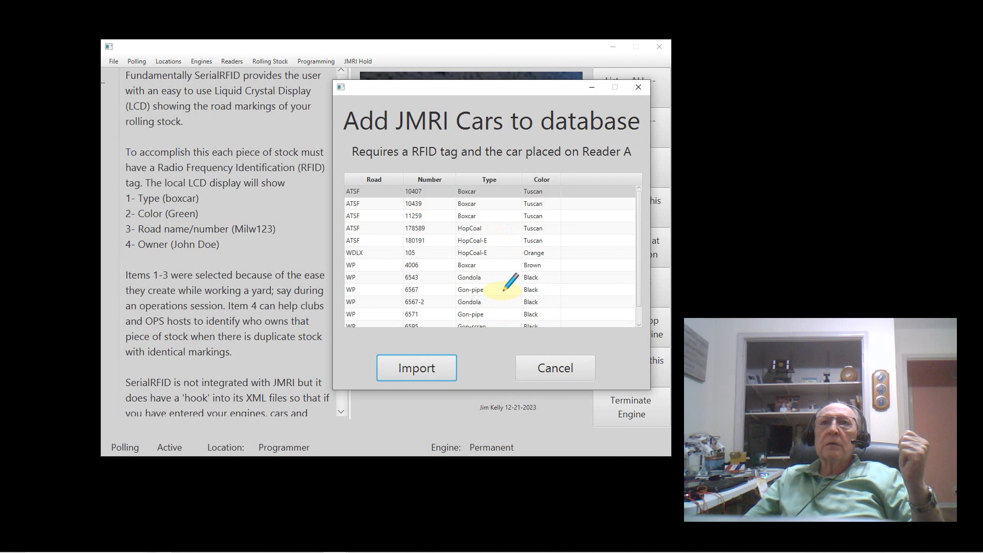
left_click(555, 365)
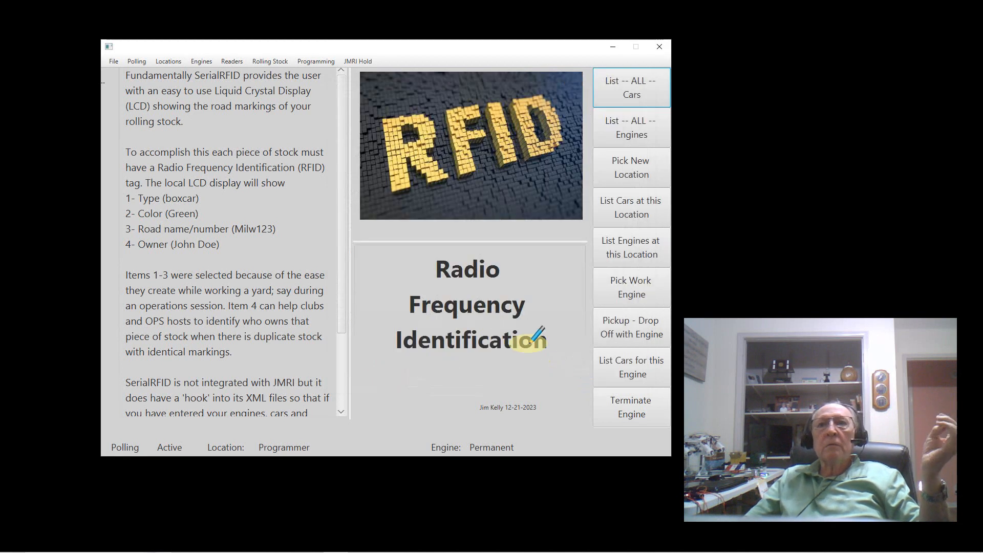